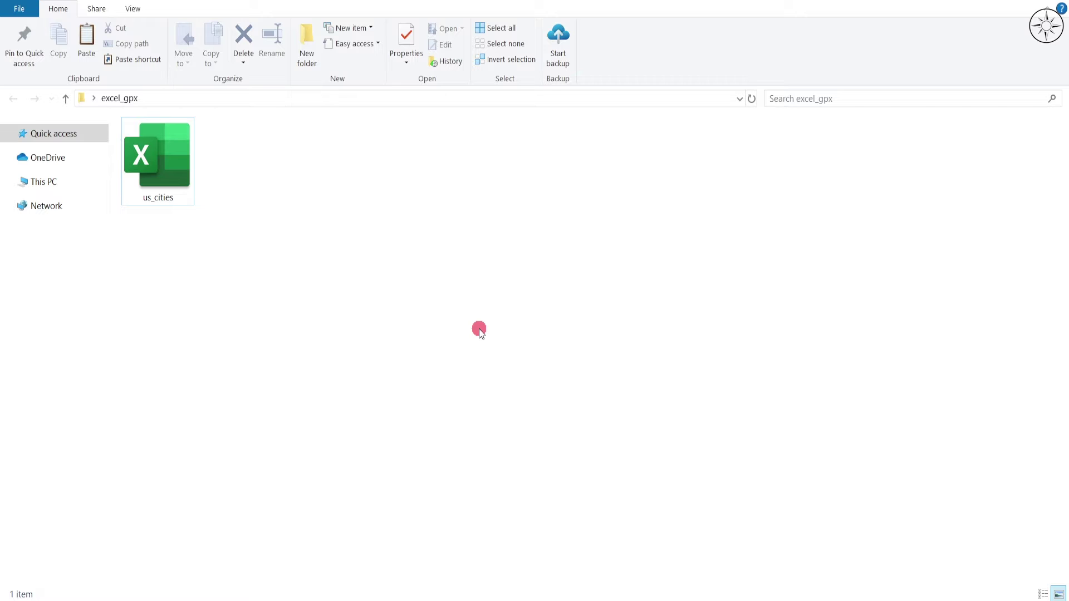
- Open the us_cities workbook from the excel_gpx folder in Excel
click(168, 187)
click(1059, 112)
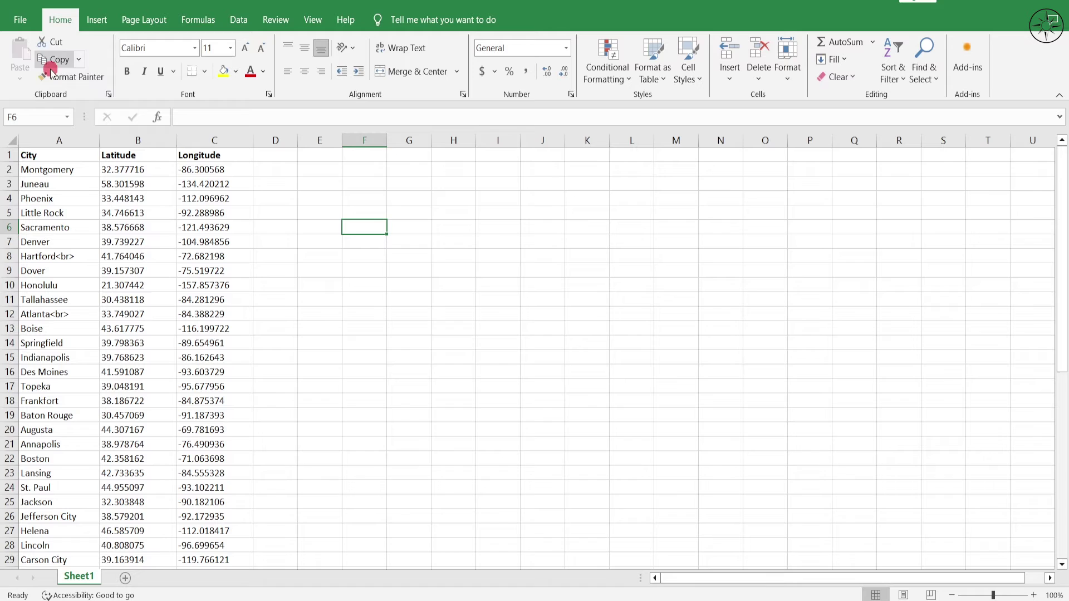
- Save us_cities as a CSV (Comma delimited) copy, then start QGIS's Add Delimited Text Layer
click(20, 21)
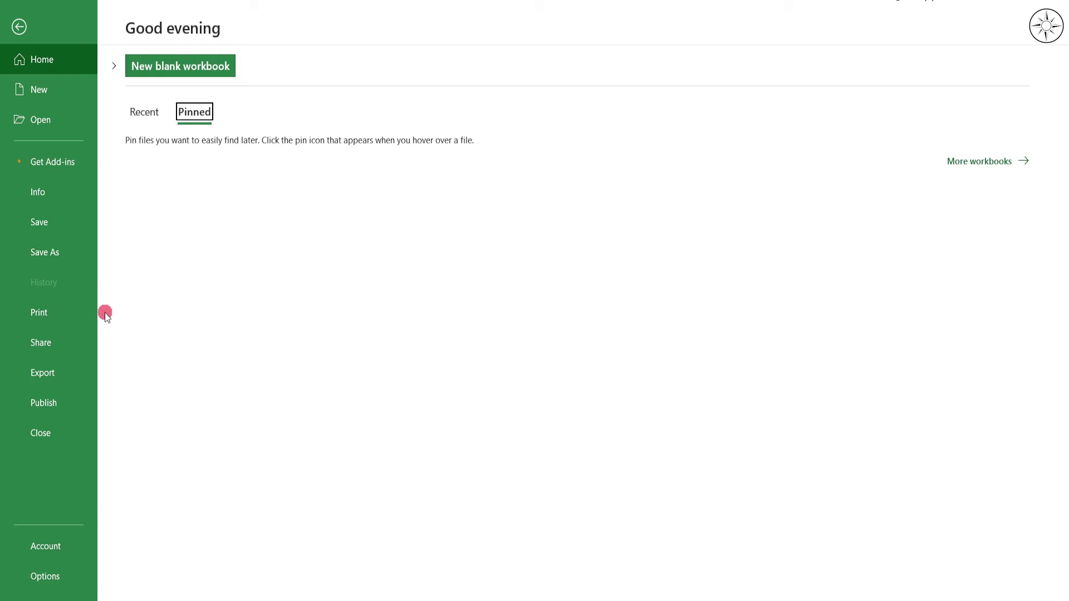
click(70, 253)
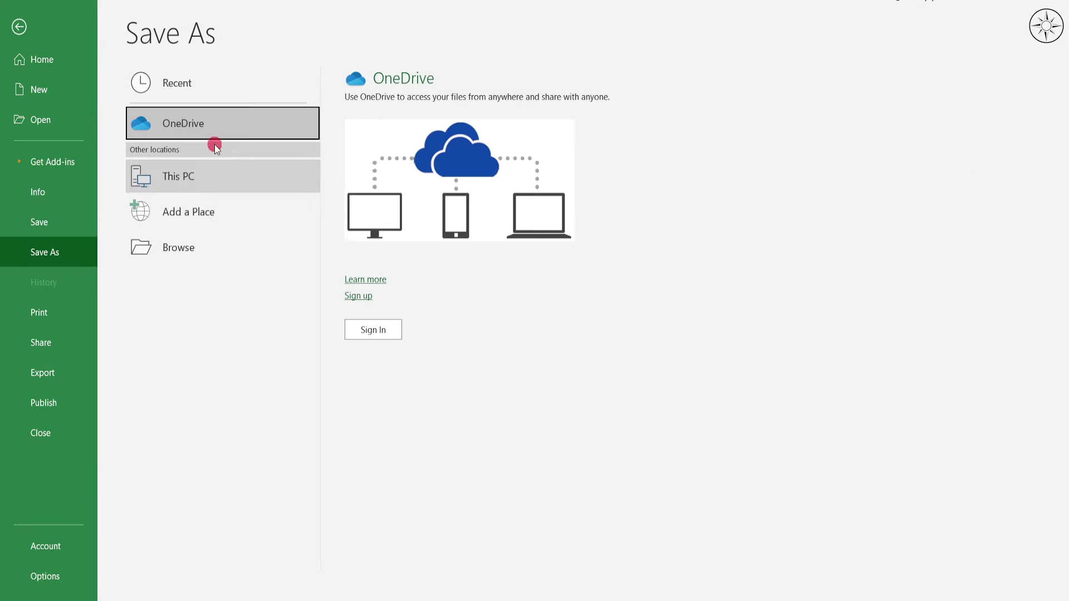
click(219, 248)
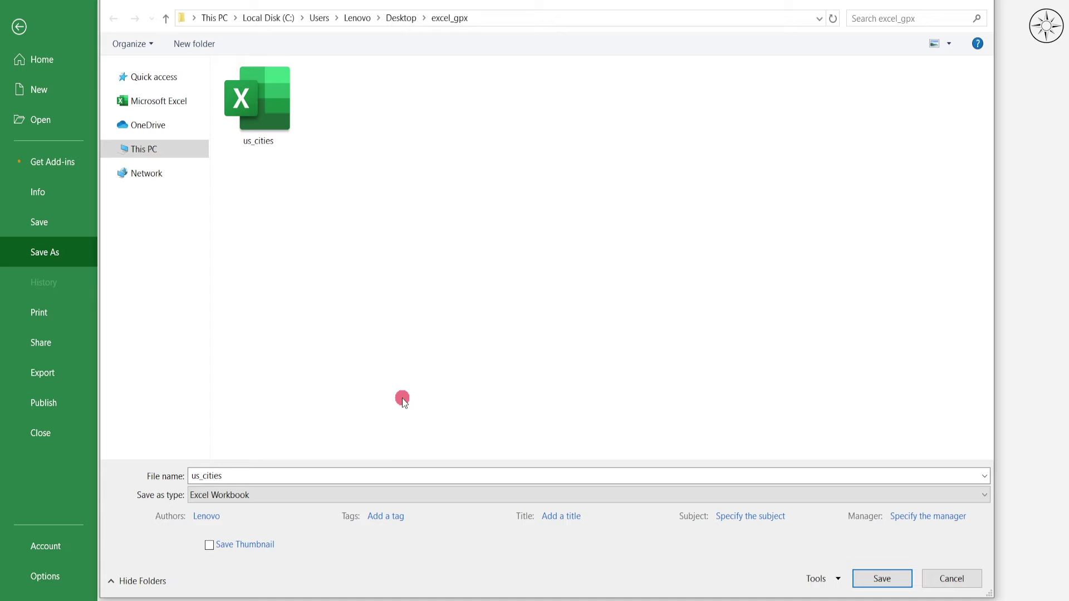
click(240, 495)
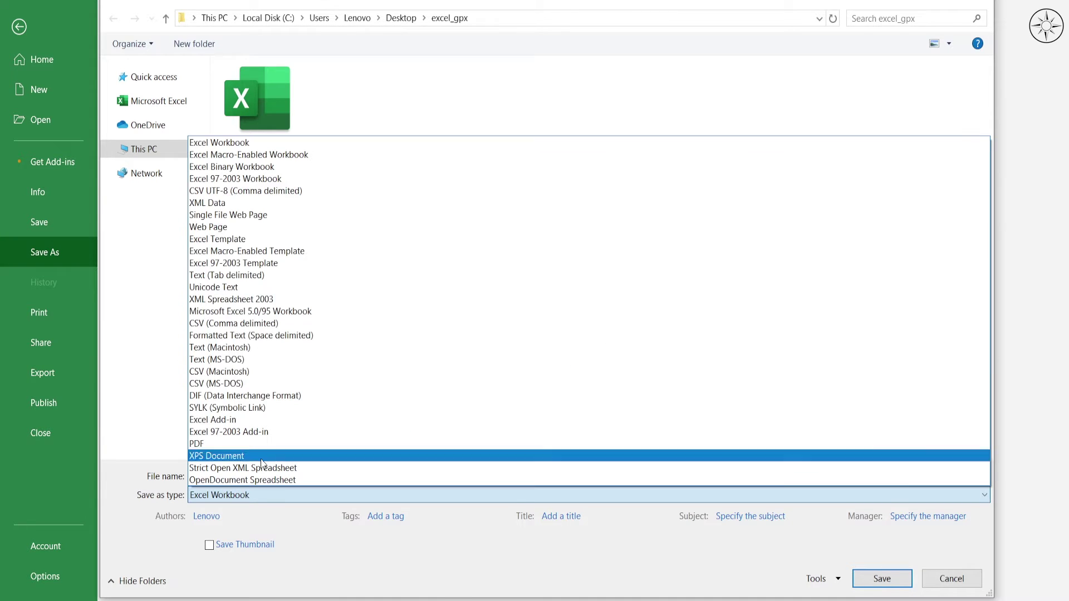
click(328, 324)
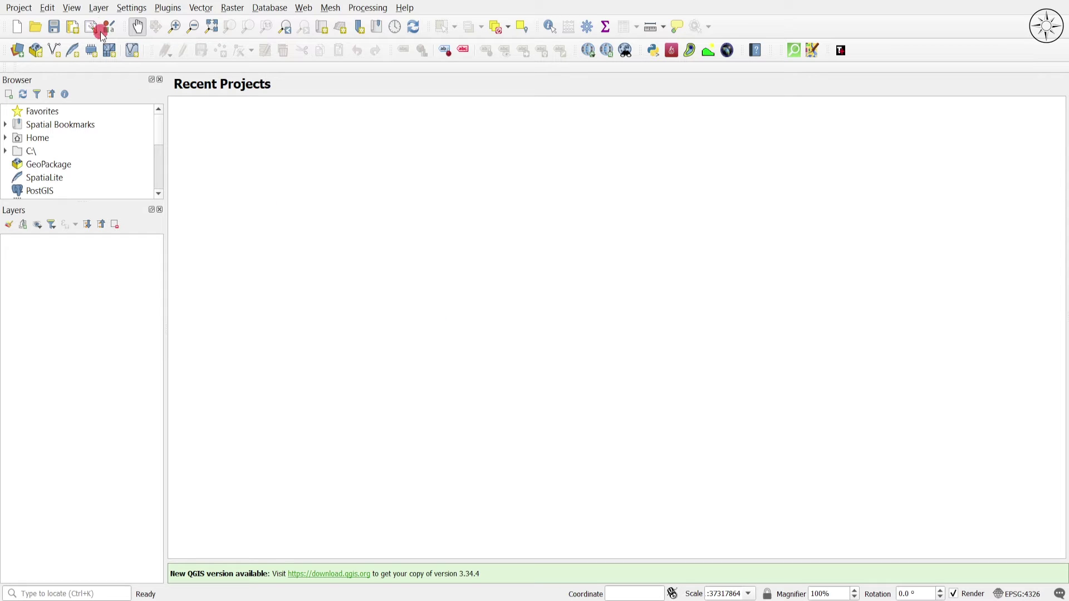
click(99, 9)
mouse_move(123, 57)
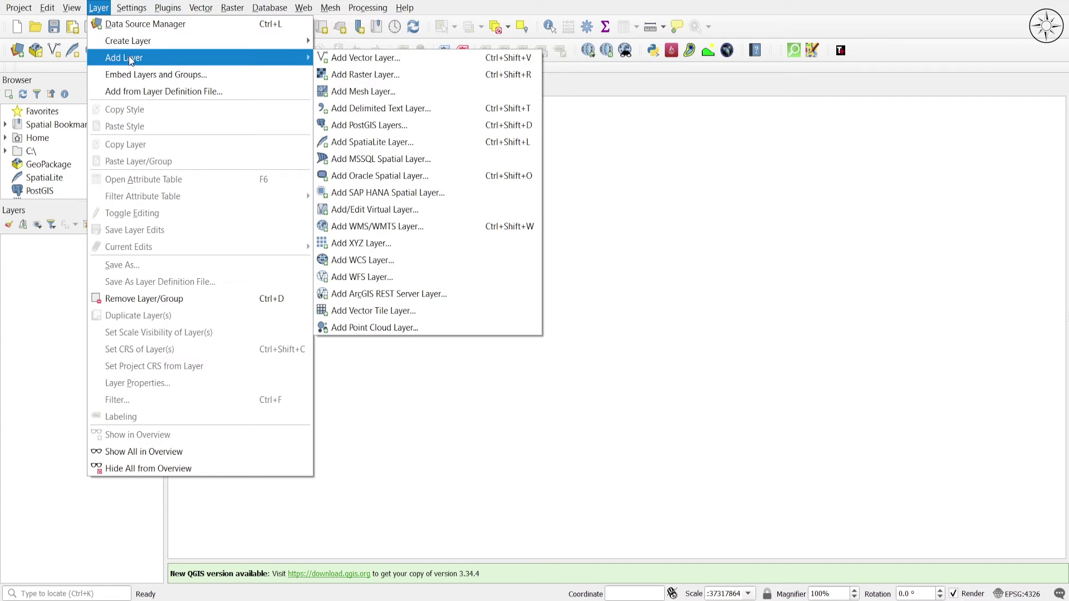
click(448, 109)
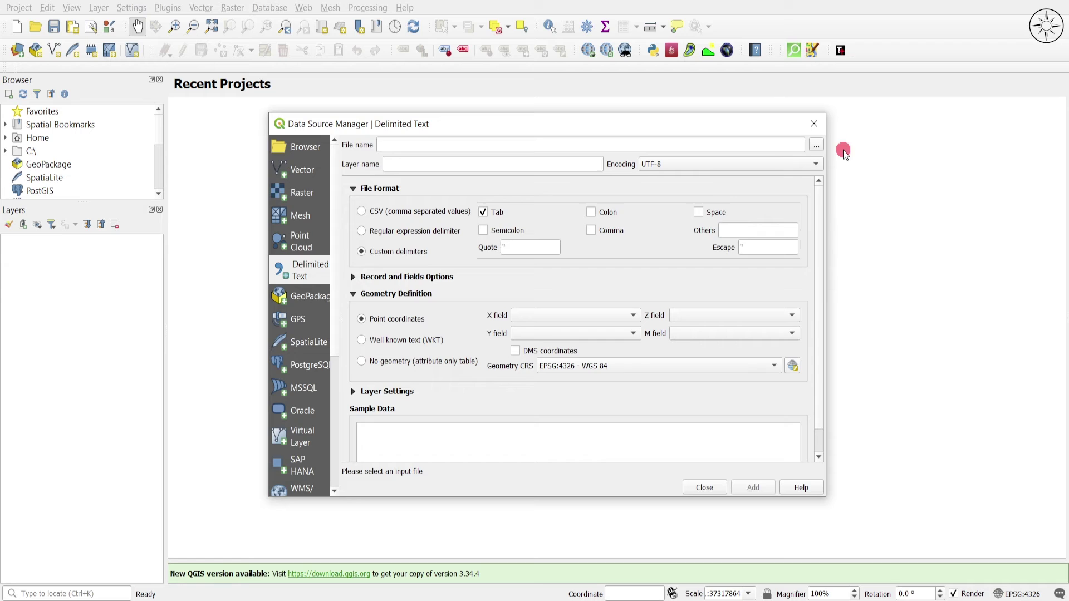
- Add us_cities.csv as a point layer using Longitude for X and Latitude for Y
click(816, 146)
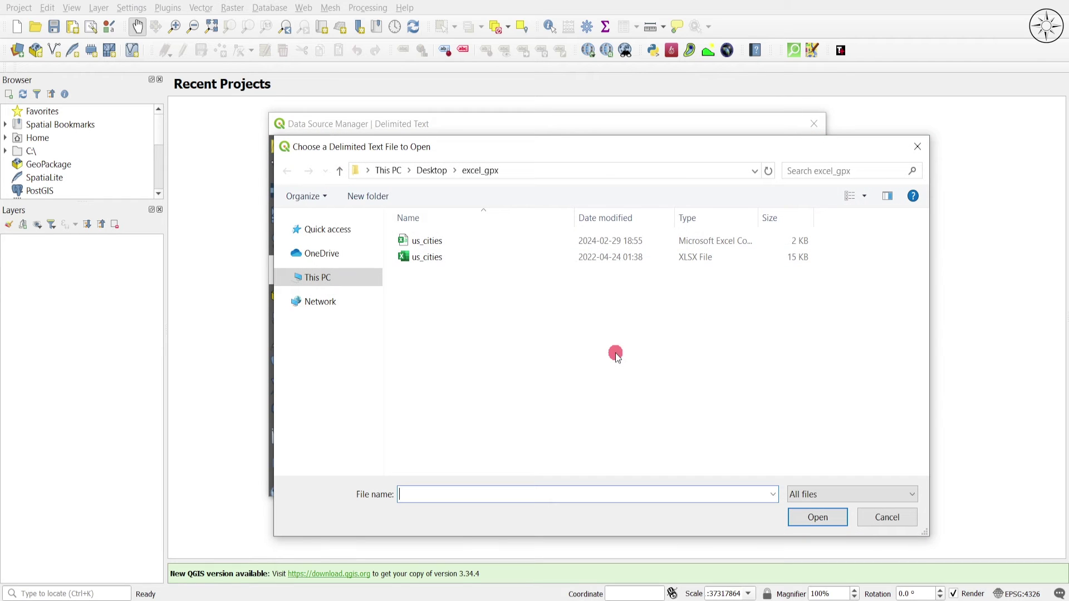
click(443, 242)
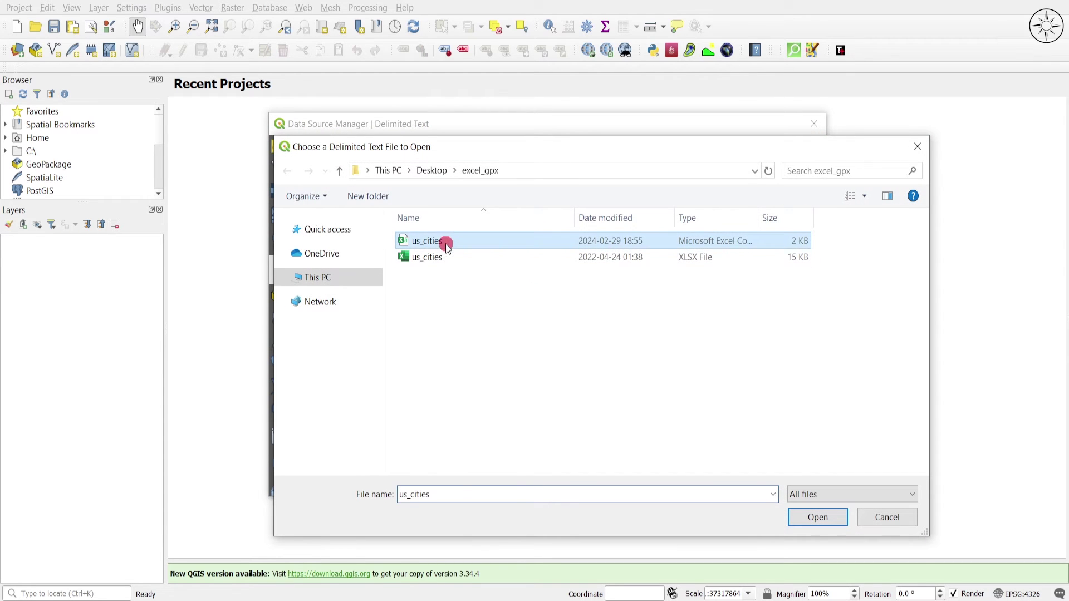
click(832, 518)
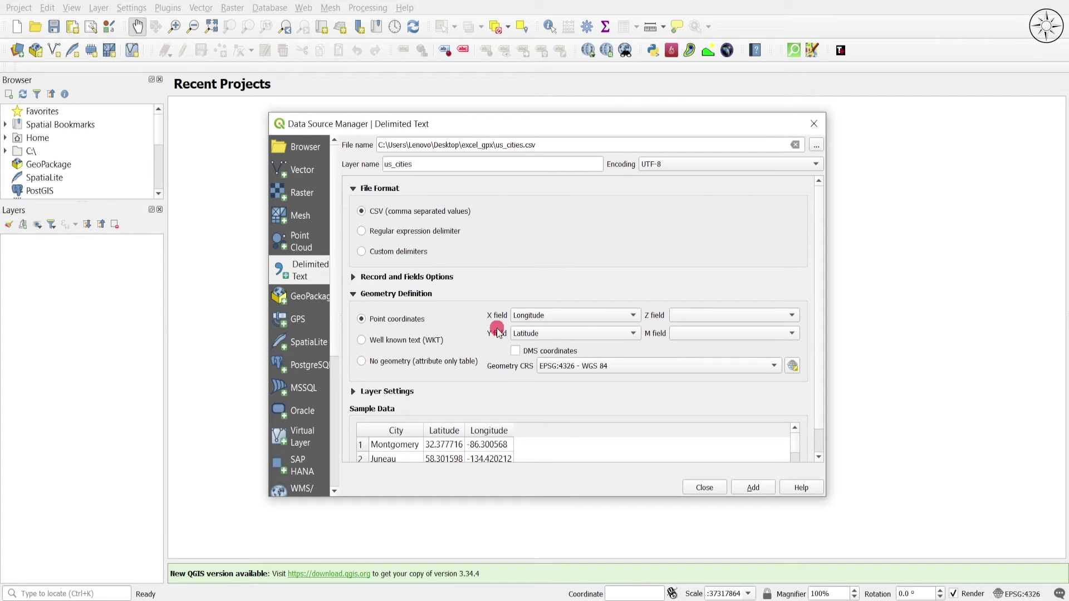
click(583, 316)
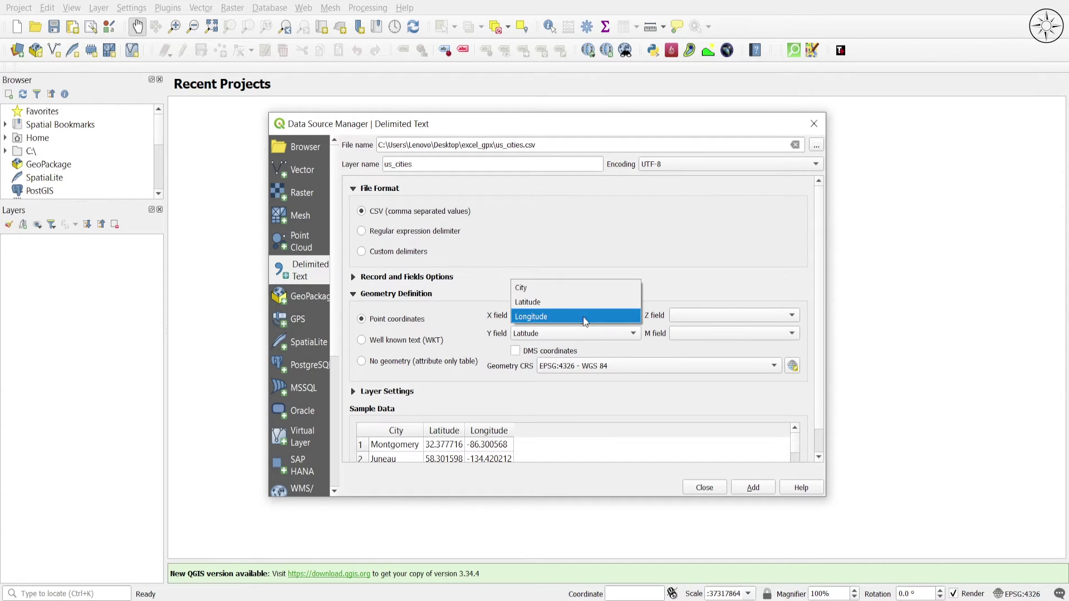
click(571, 314)
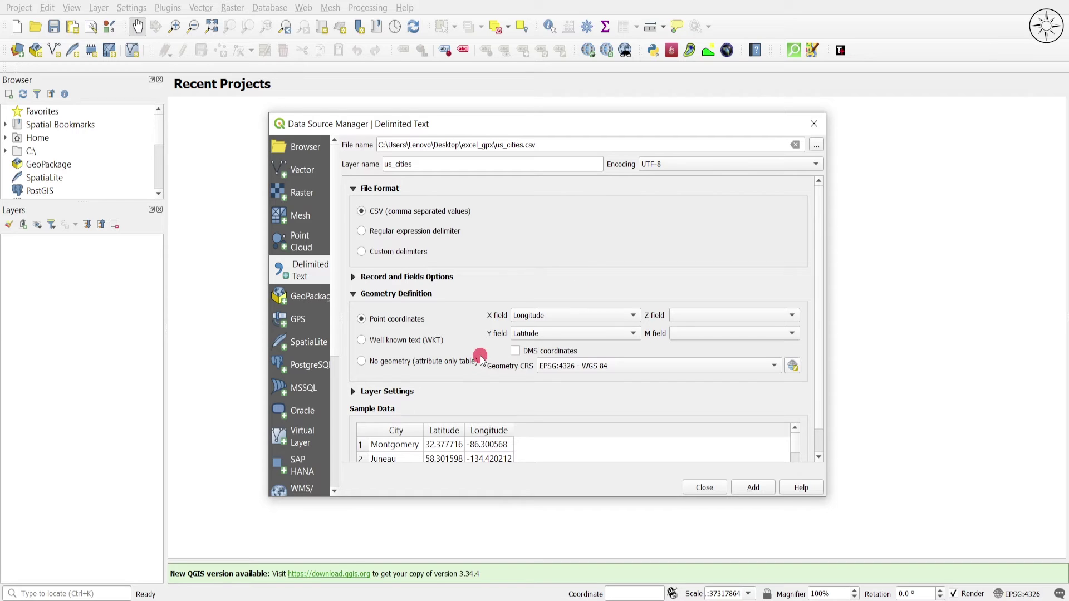
scroll(635, 380, down, 1)
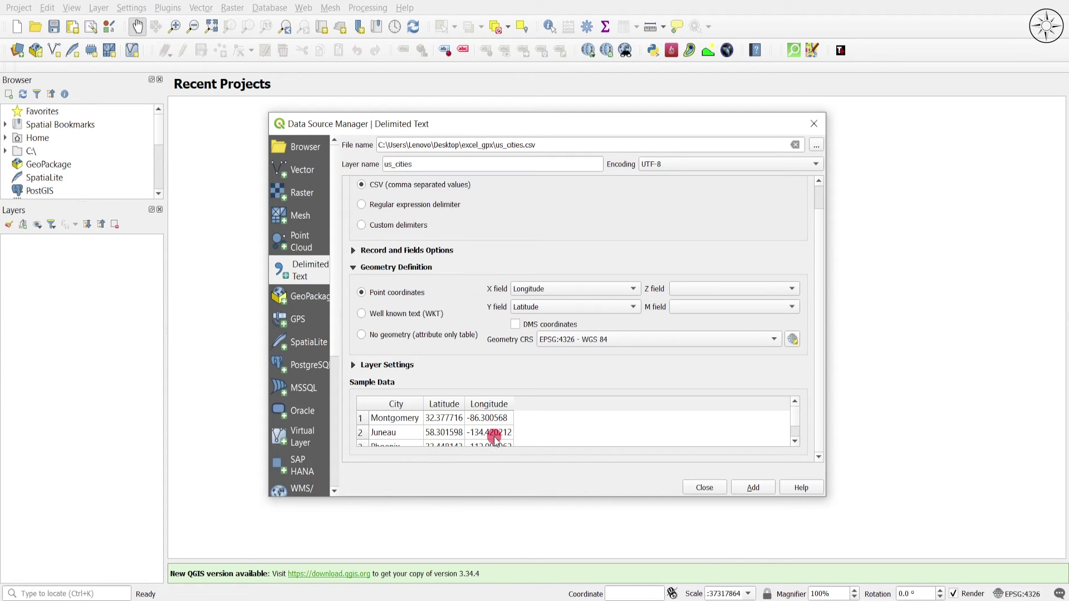
click(754, 488)
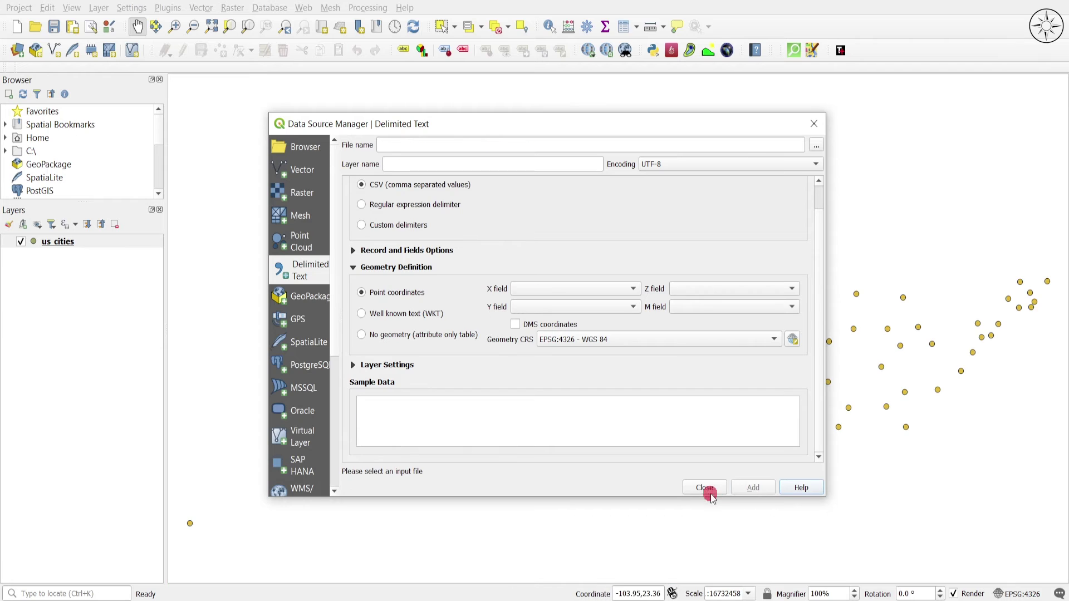
- Pan to recentre the city points and select the us_cities layer in the Layers panel
click(704, 488)
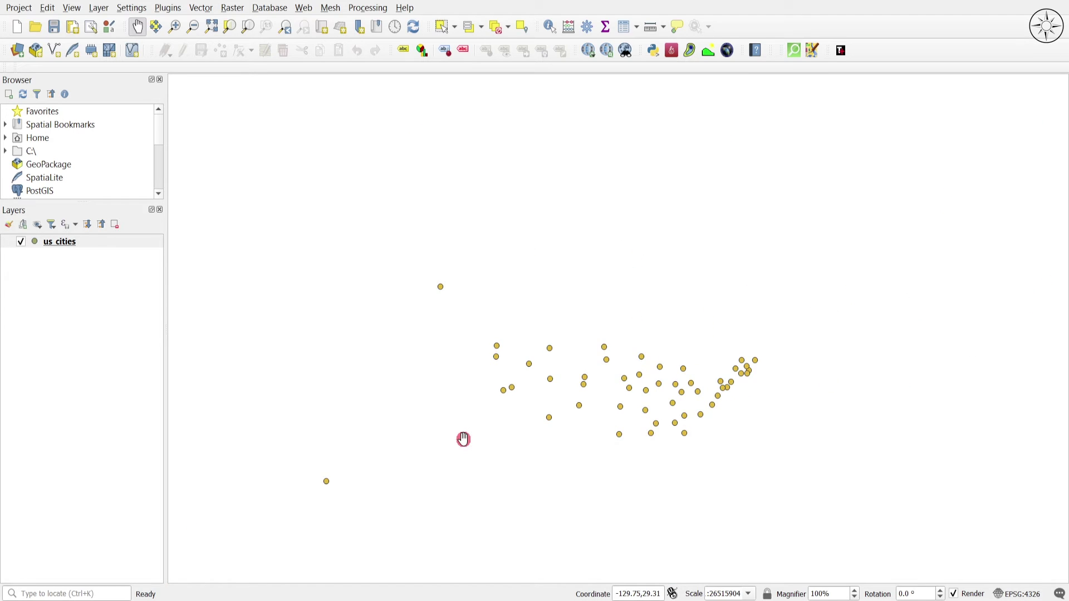
drag(463, 440, 525, 381)
scroll(488, 353, down, 1)
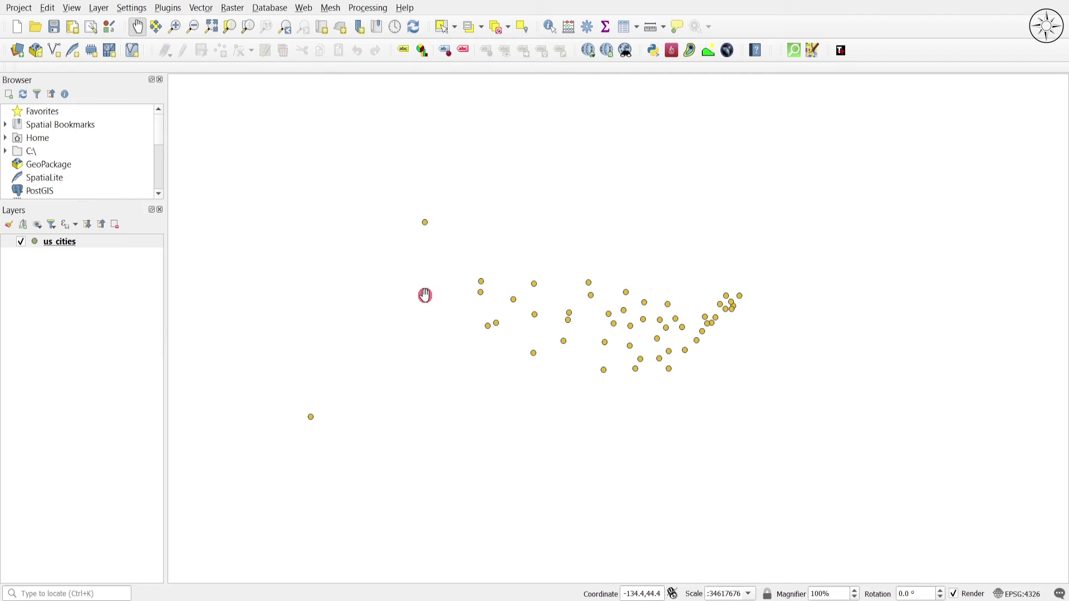
click(70, 244)
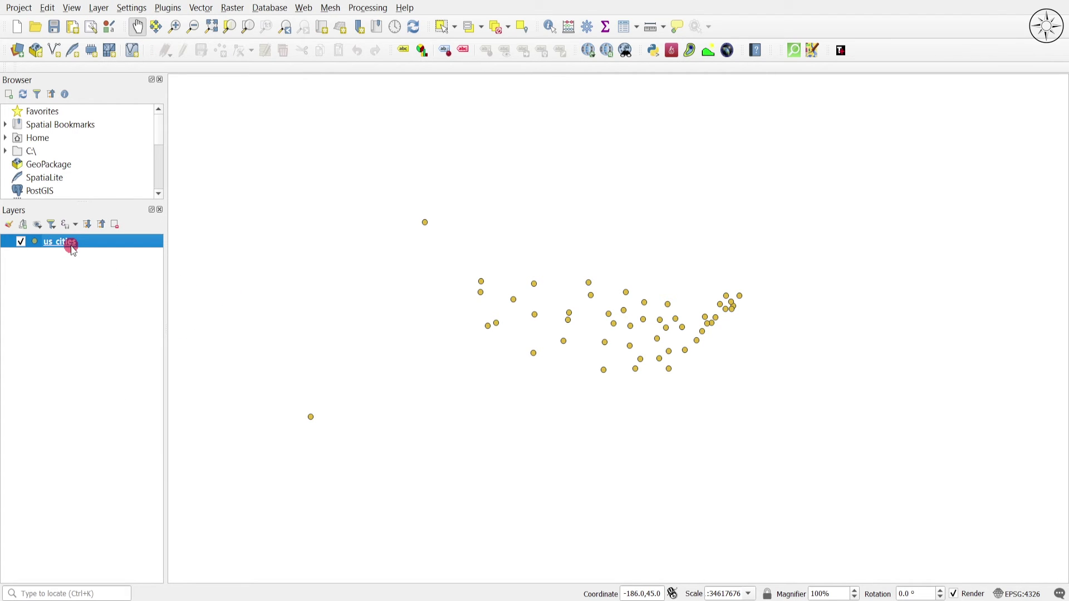
- Start Save Features As for us_cities with GPS eXchange Format (GPX) as the output
right_click(70, 244)
mouse_move(99, 495)
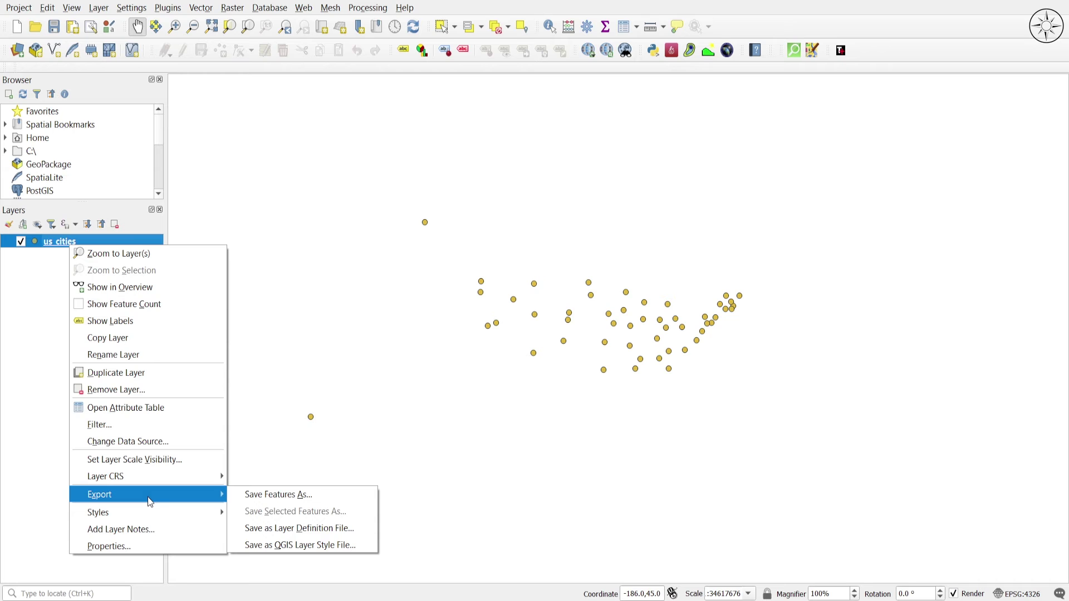
click(302, 499)
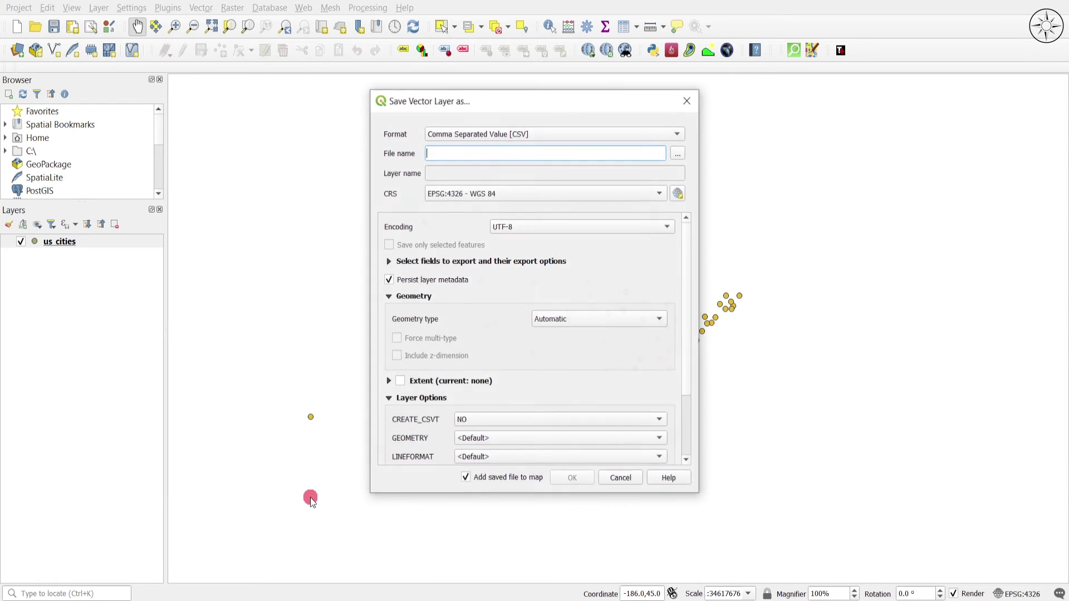
click(555, 136)
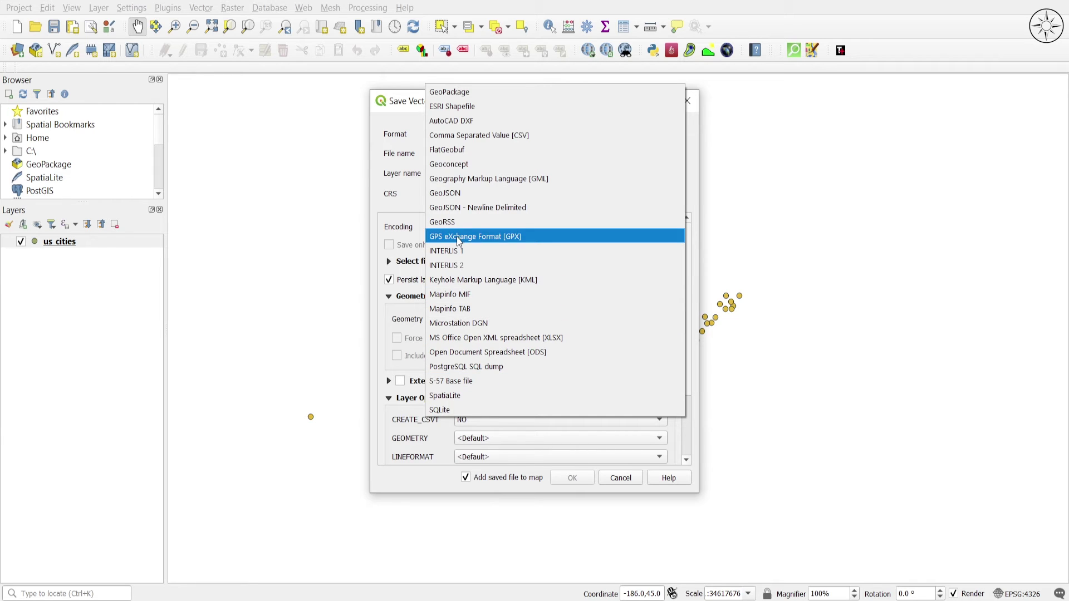
click(527, 236)
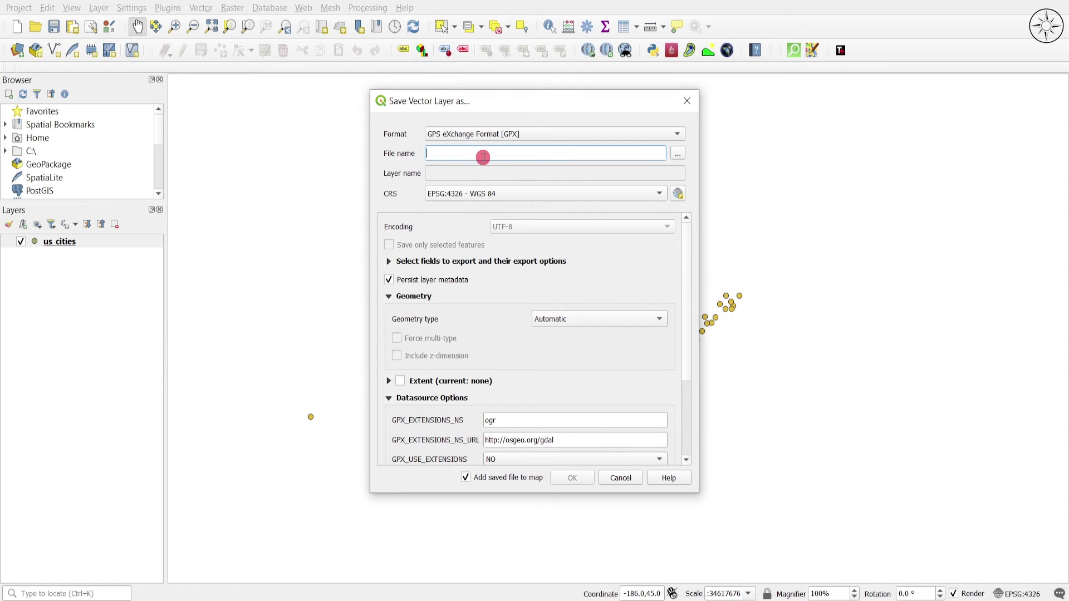
text(us_cities)
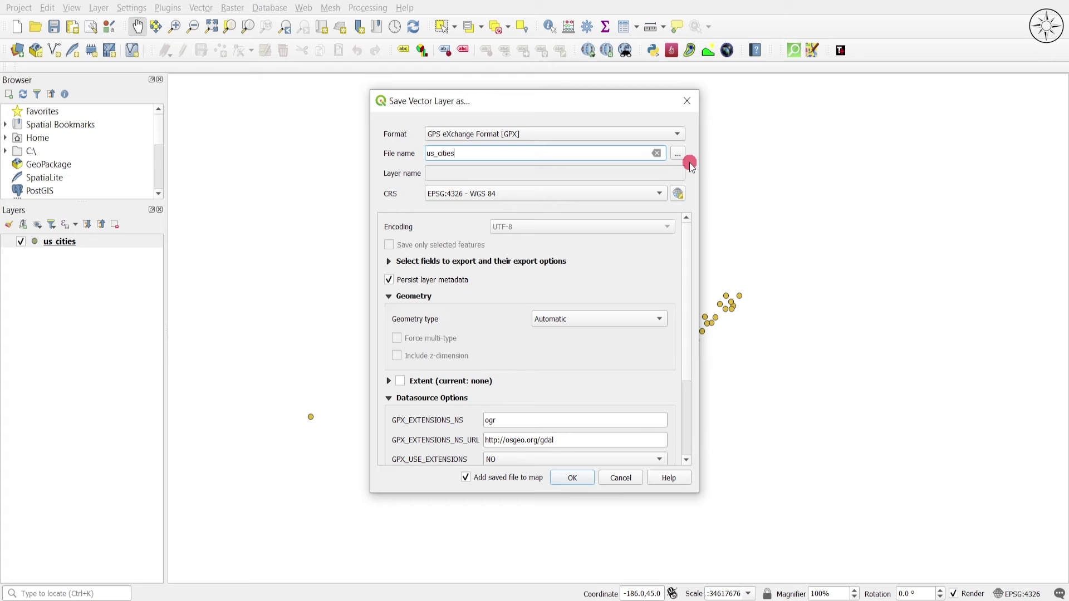
- Export to us_cities.gpx in excel_gpx with GPX_USE_EXTENSIONS set to YES
click(678, 154)
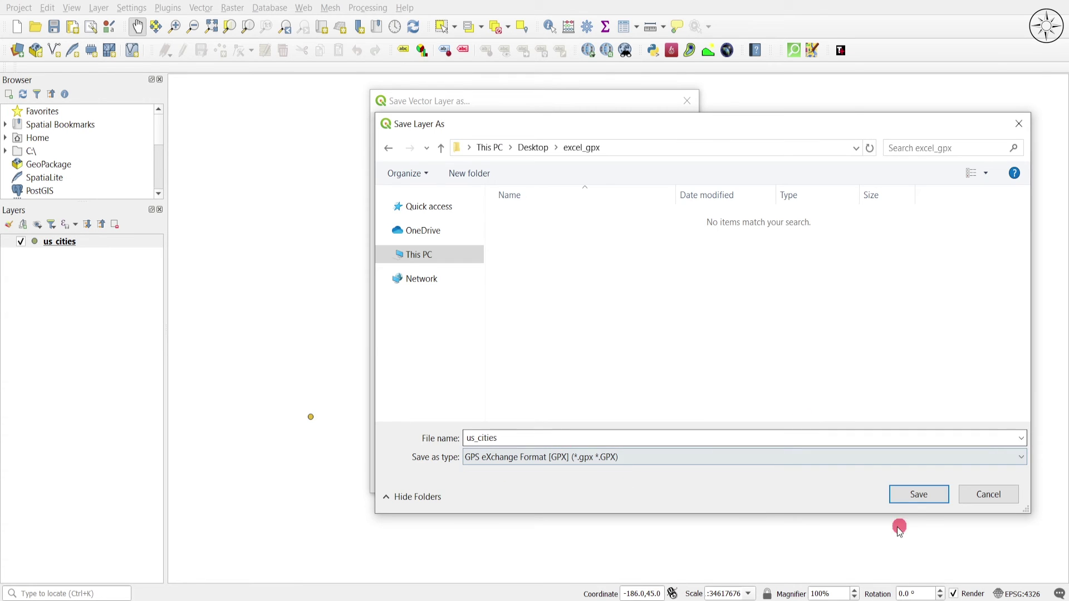
click(918, 494)
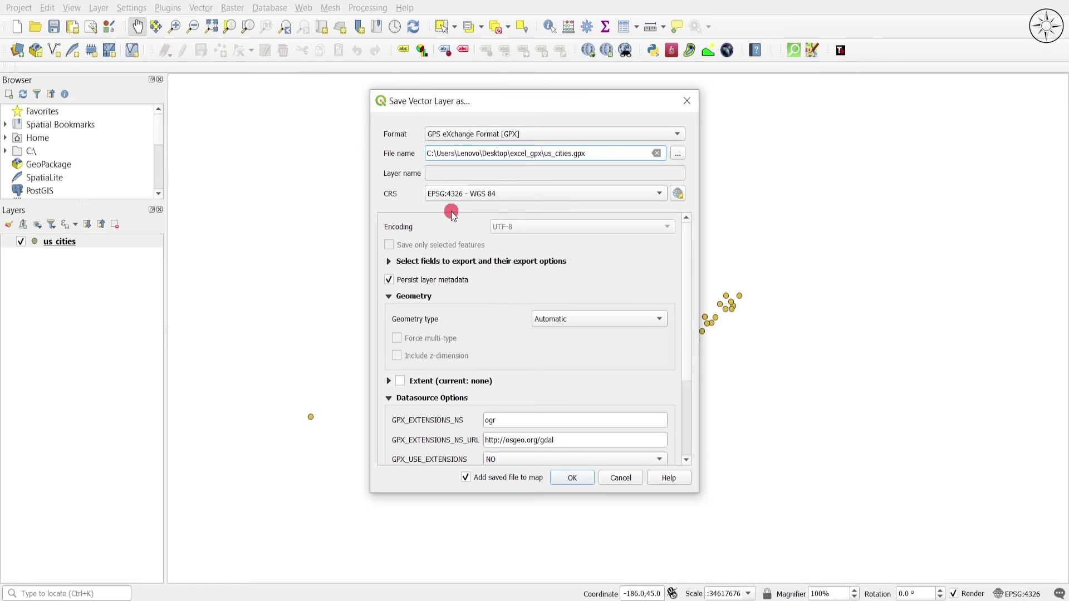
scroll(460, 253, down, 3)
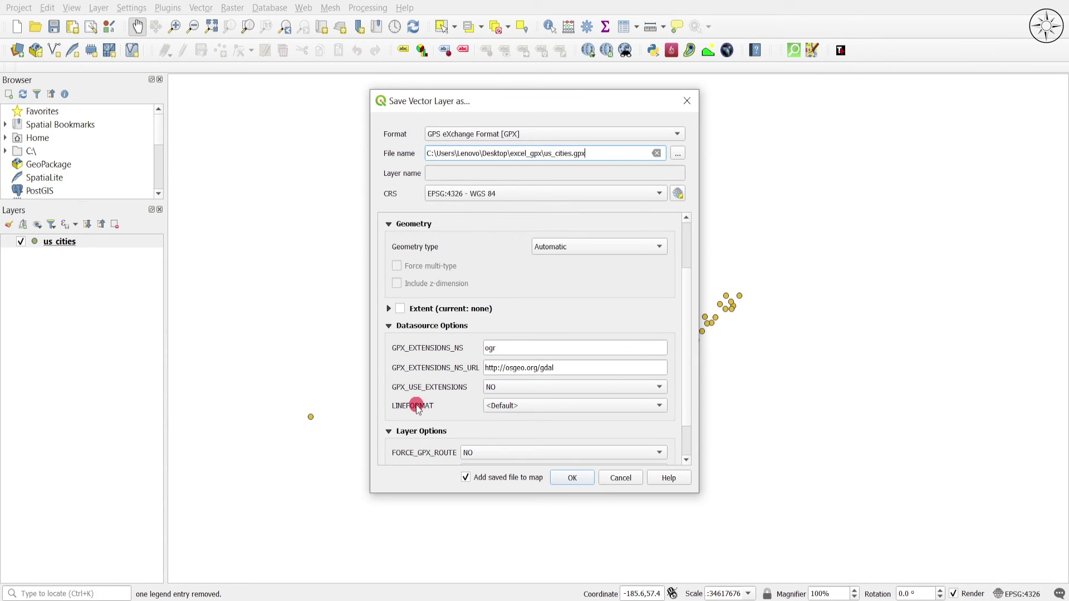
click(505, 391)
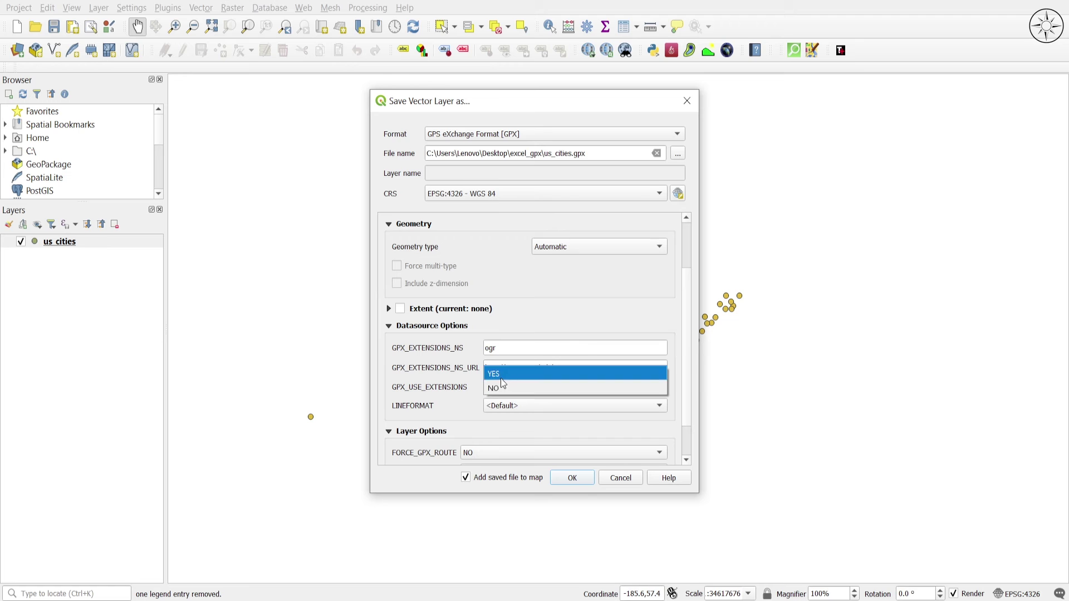
click(500, 378)
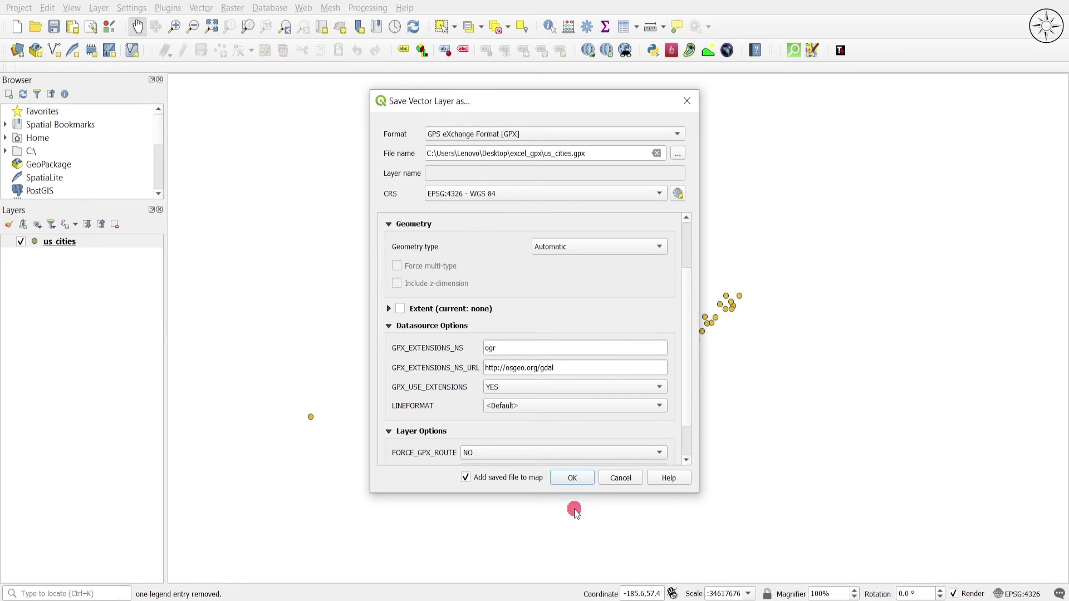
click(573, 476)
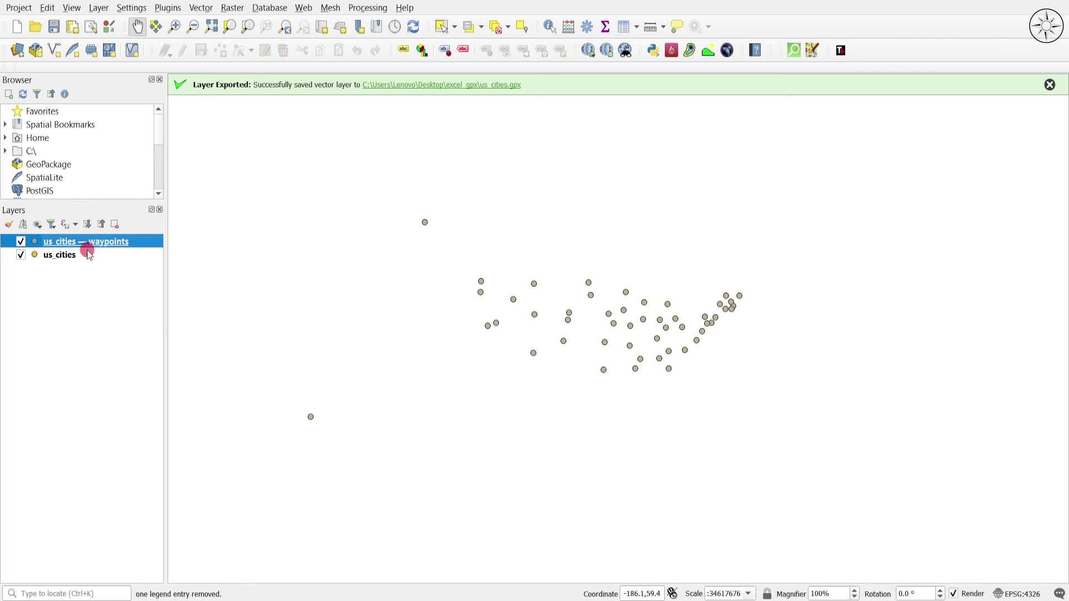
- Uncheck the us_cities layer and reselect the exported waypoints layer
click(20, 259)
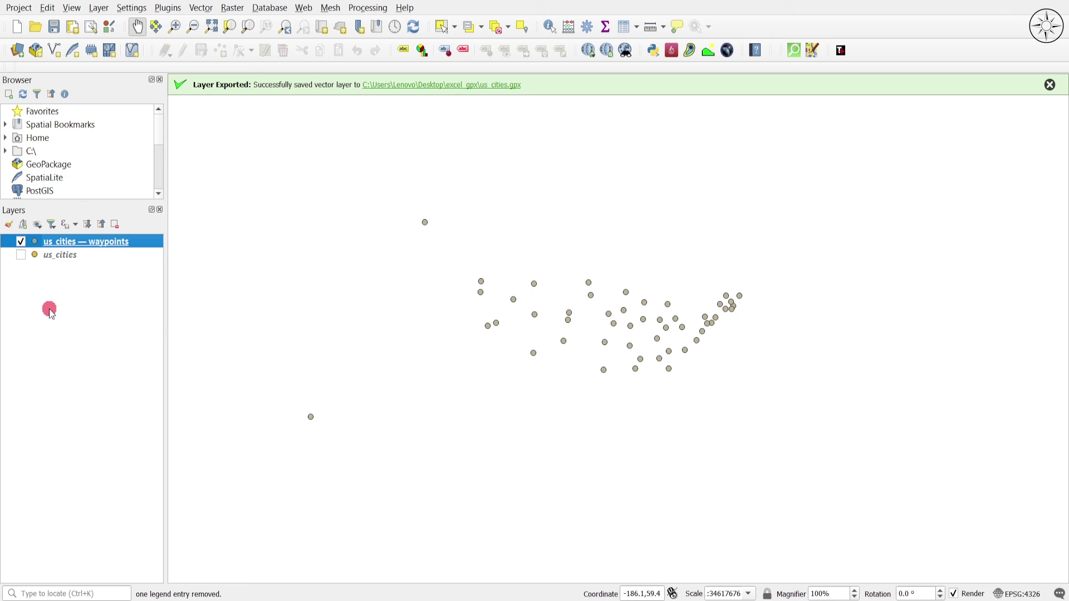
click(71, 257)
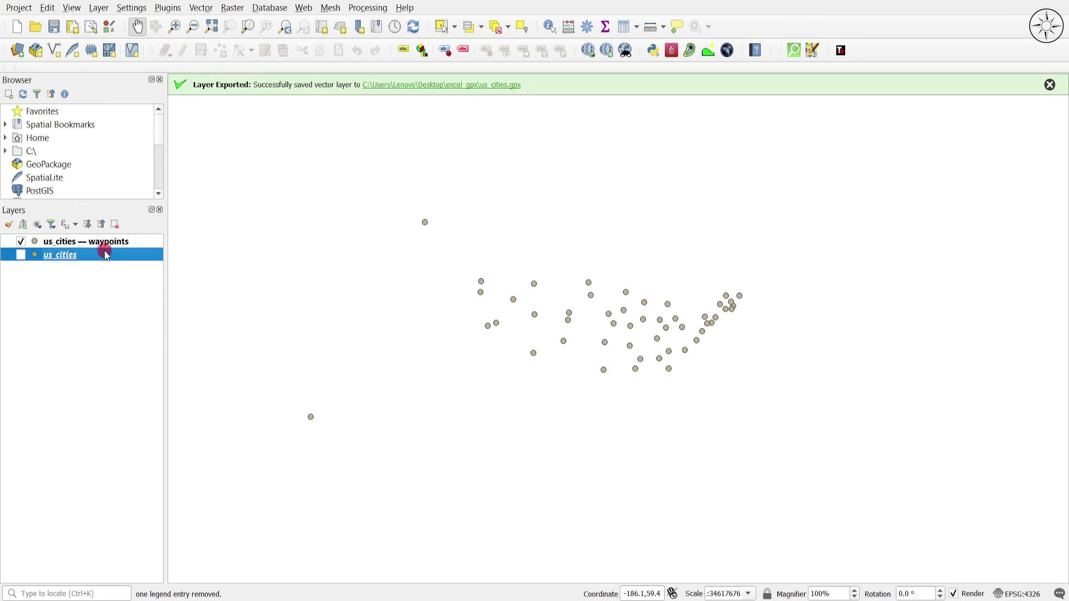
click(105, 242)
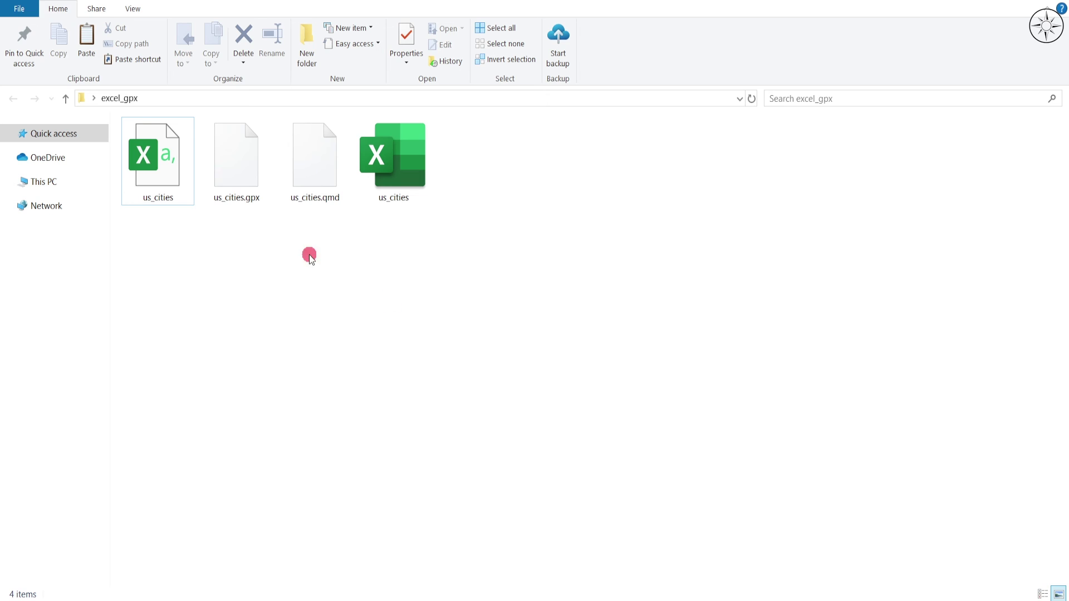
- Select us_cities.gpx in excel_gpx to check its 10.6 KB size
click(260, 187)
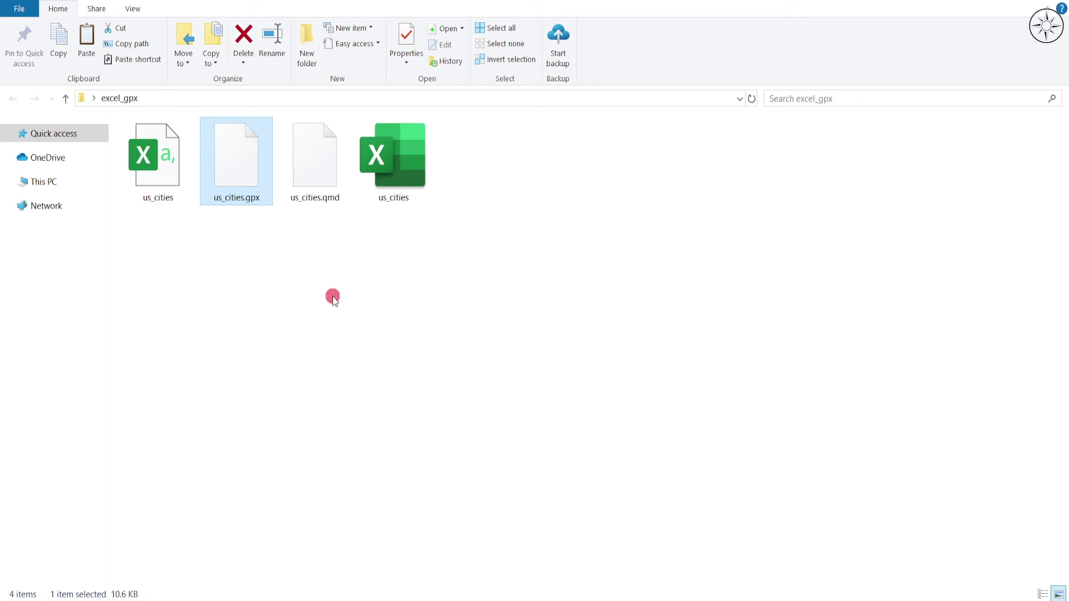